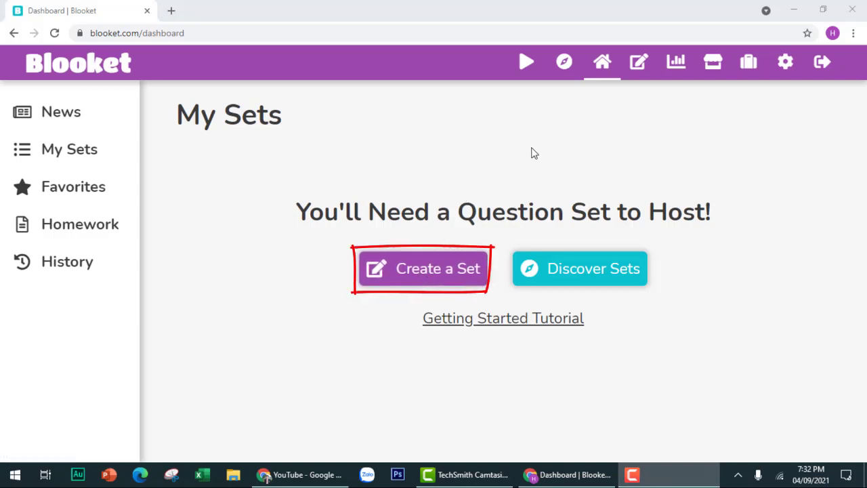
# - Start a new question set and search the cover image gallery for "book"
pyautogui.click(635, 70)
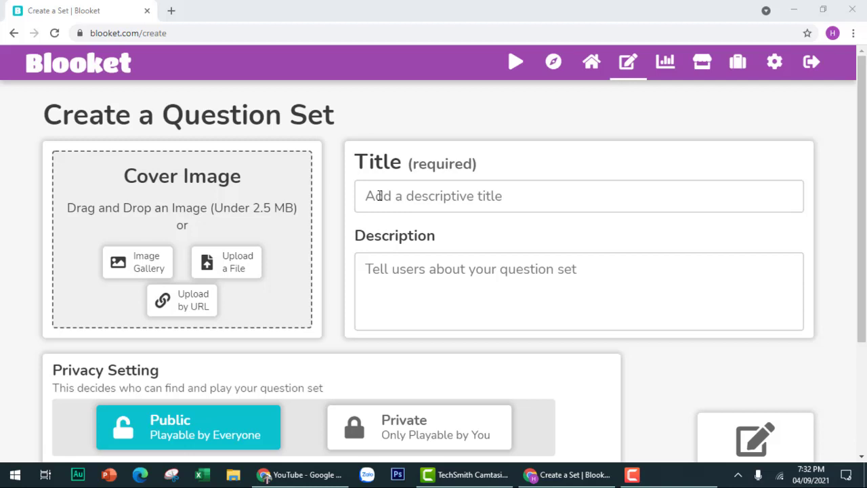
pyautogui.click(139, 270)
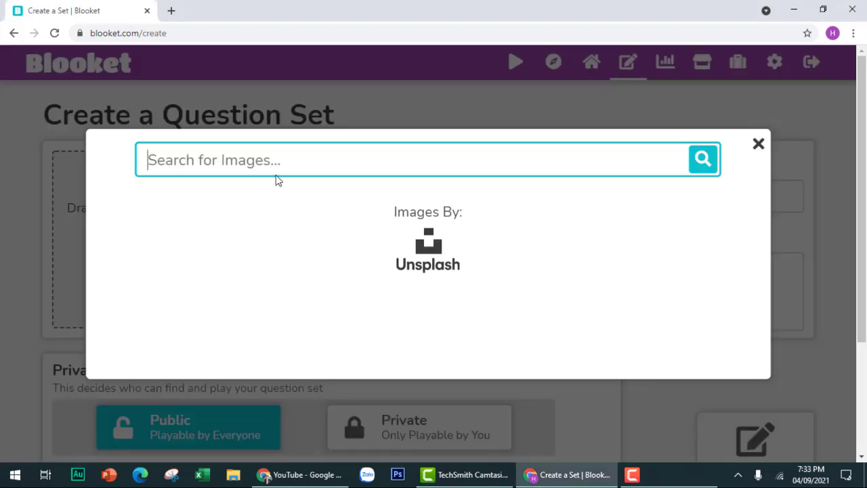
pyautogui.write('book')
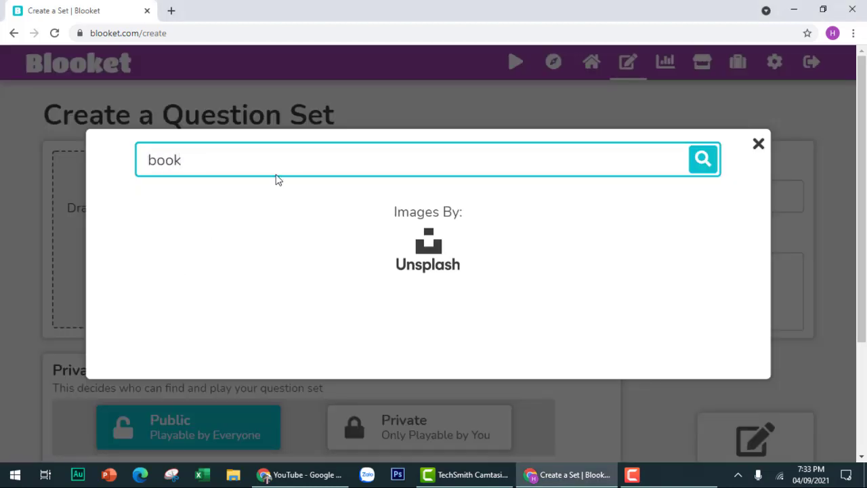
pyautogui.press('Return')
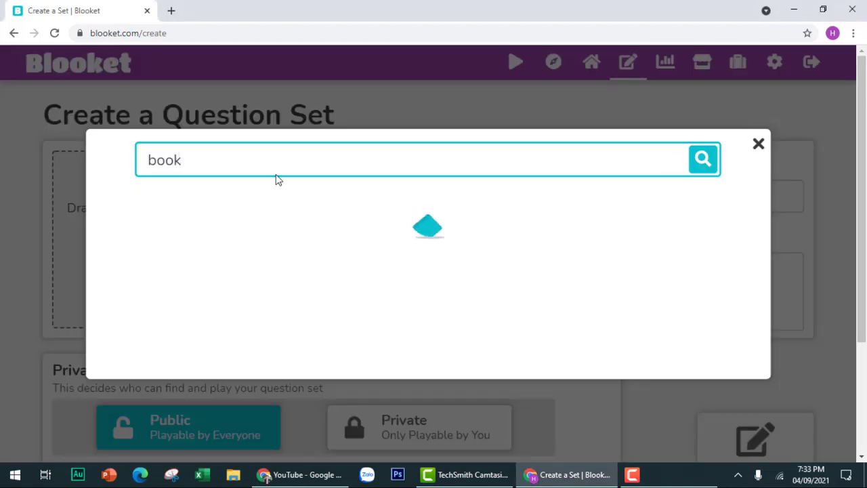
pyautogui.click(193, 180)
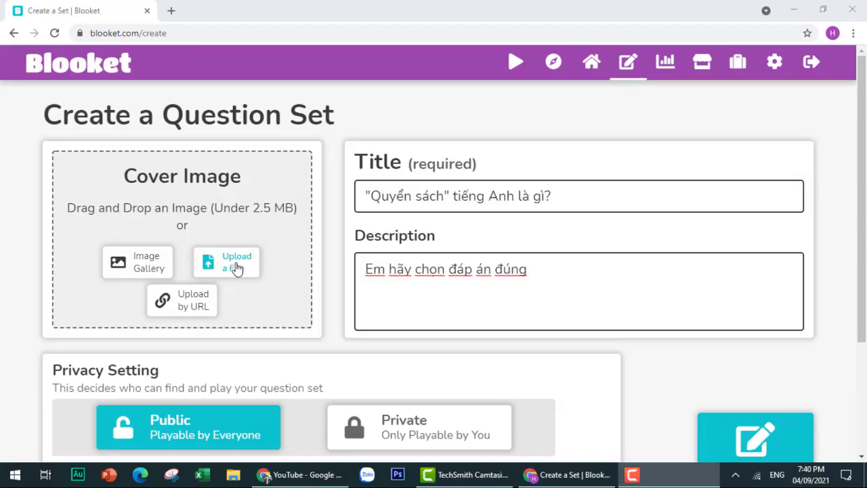
# - Upload ngam-va-tai-hinh-nen-dep-cho-may-tinh.jpg from the LUU TRU folder as the set's cover image
pyautogui.click(233, 268)
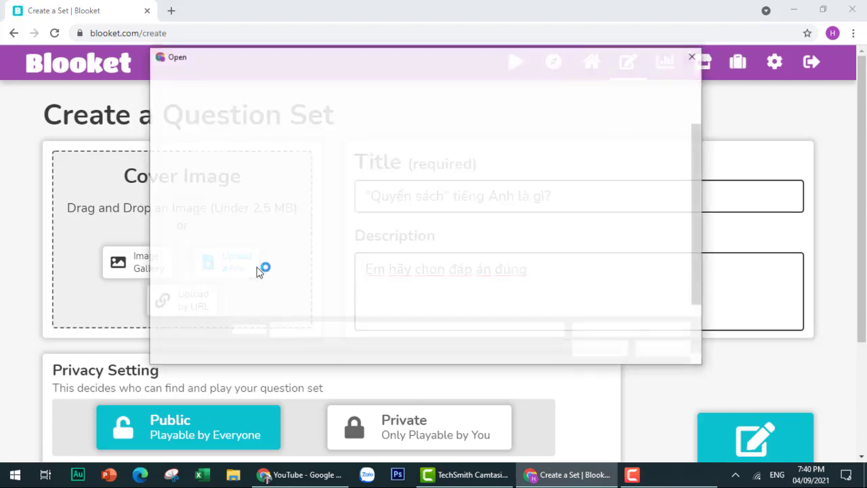
pyautogui.click(487, 256)
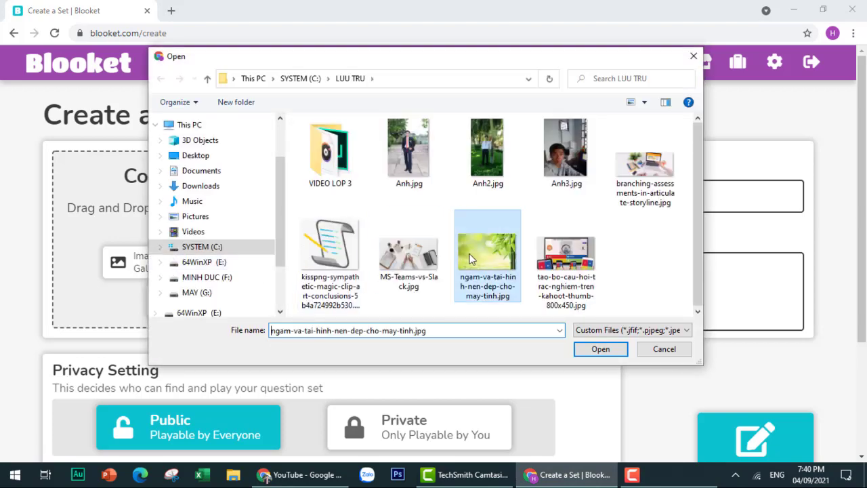
pyautogui.click(600, 348)
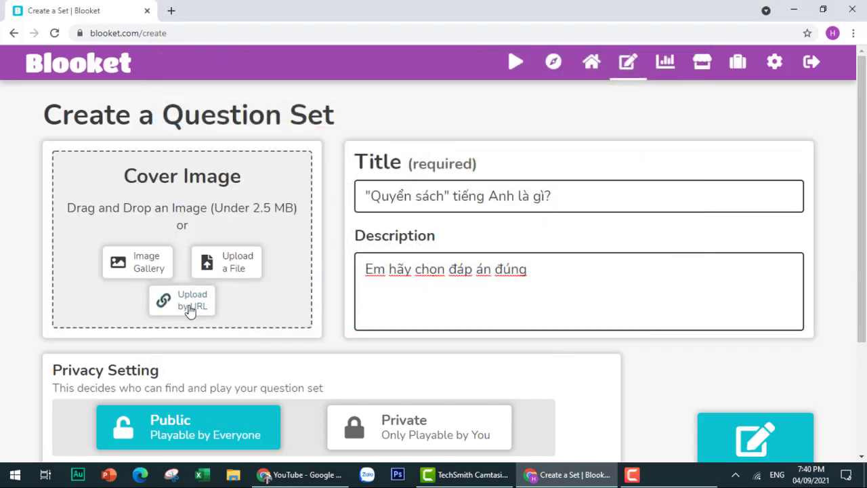
# - Set the cover image from the web address ending in /2015/03/nkk/hinh-dep-19.jpg
pyautogui.click(190, 310)
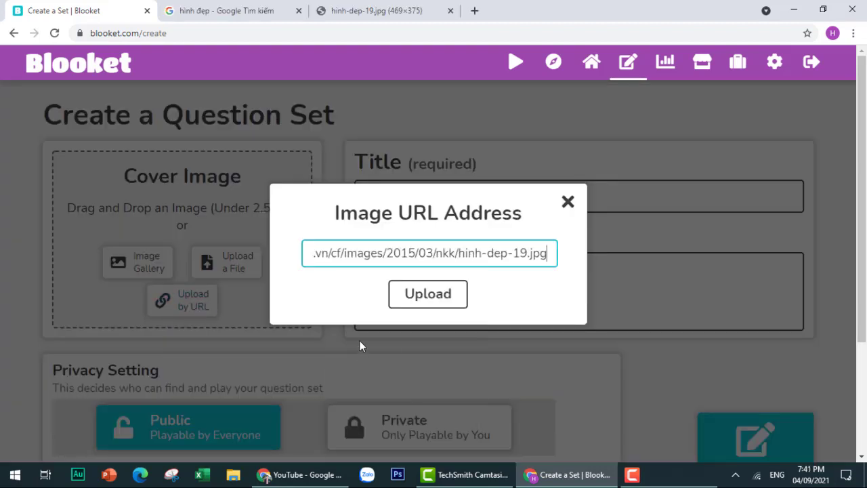
pyautogui.click(436, 294)
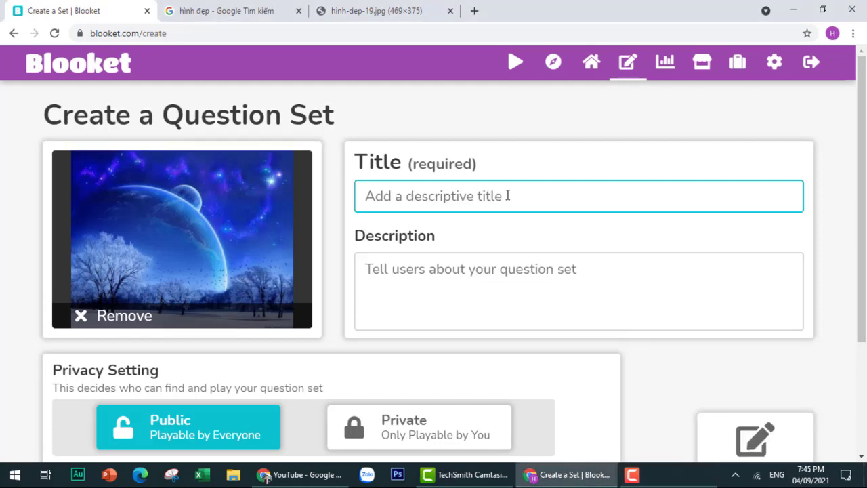
# - Title the set "Phép cộng dưới 10" and enter the description "Phép cộng dưới 10 - Lớp 1"
pyautogui.write('Phép cộng dưới 10')
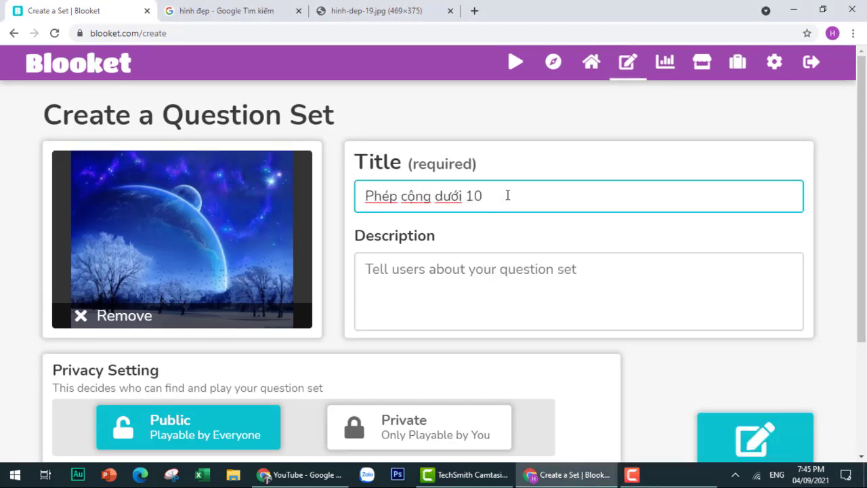
pyautogui.click(477, 269)
pyautogui.write('Phép cpp')
pyautogui.press('BackSpace')
pyautogui.press('BackSpace')
pyautogui.write('ộng dưới 10 ')
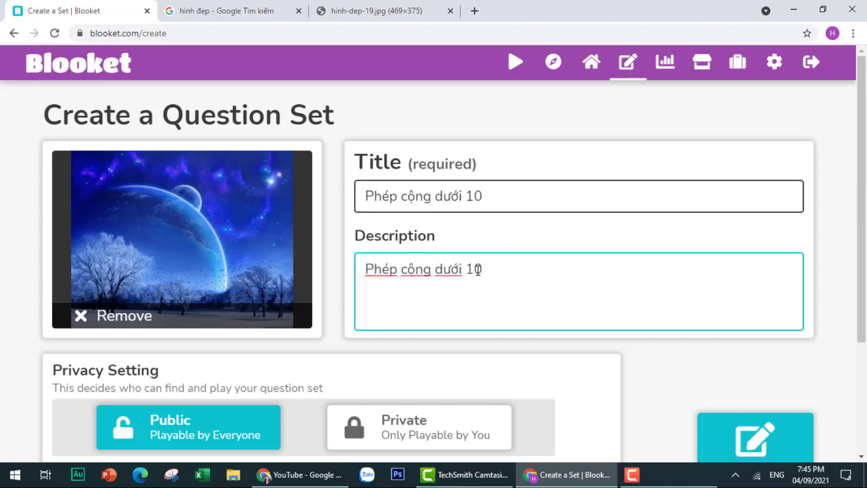
pyautogui.write('- Lớp 1')
# - Set the privacy to Public and create the question set with the Manual creation method
pyautogui.scroll(-3, 479, 274)
pyautogui.click(454, 290)
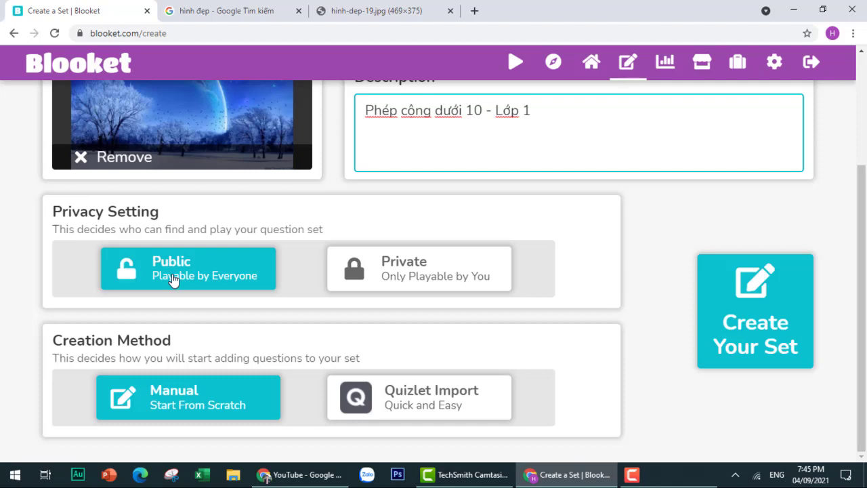
pyautogui.click(412, 282)
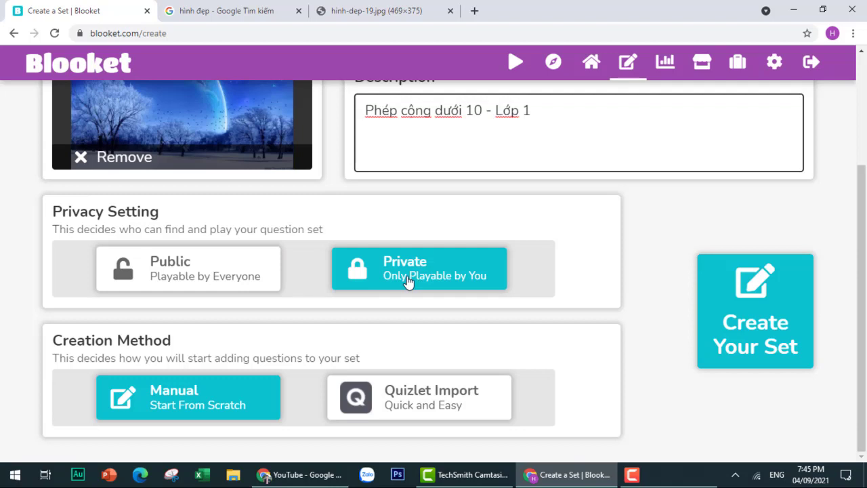
pyautogui.click(188, 269)
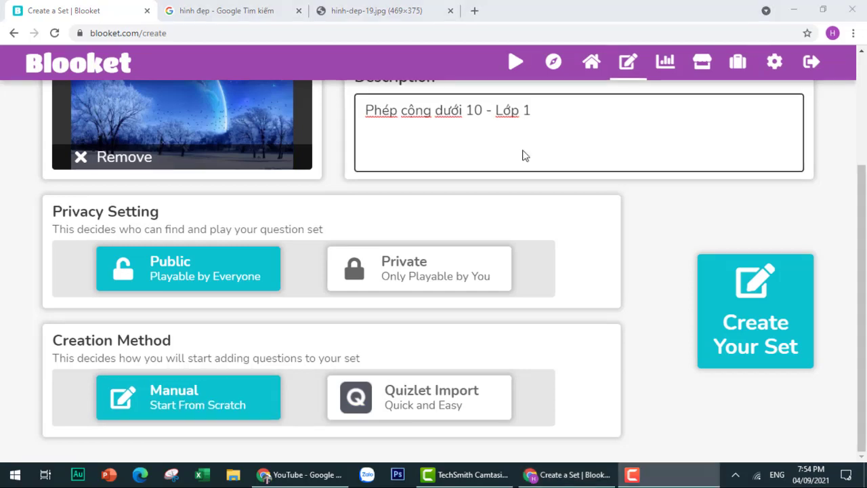
pyautogui.click(737, 332)
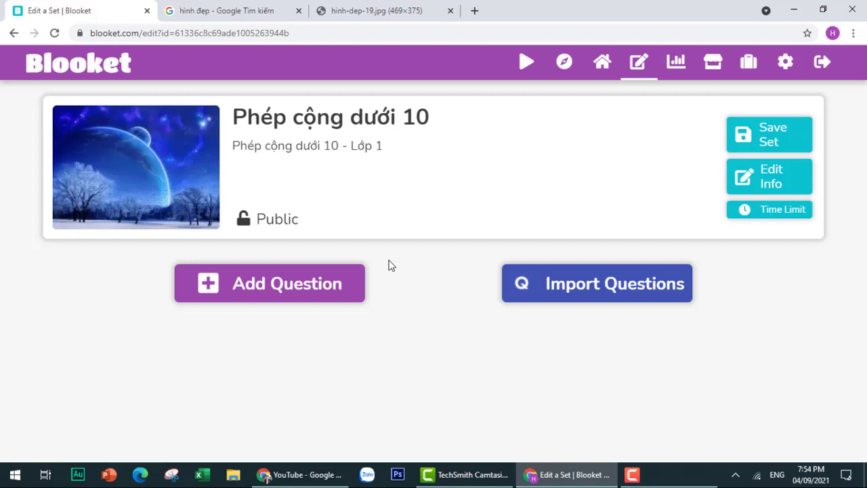
# - Add a first question with the text "1 + 9 ="
pyautogui.click(270, 294)
pyautogui.write('1 + ')
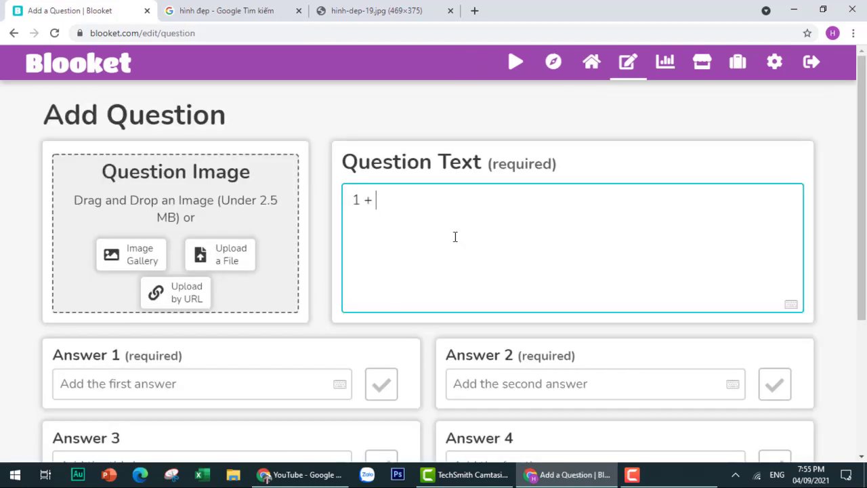
pyautogui.write('9 =')
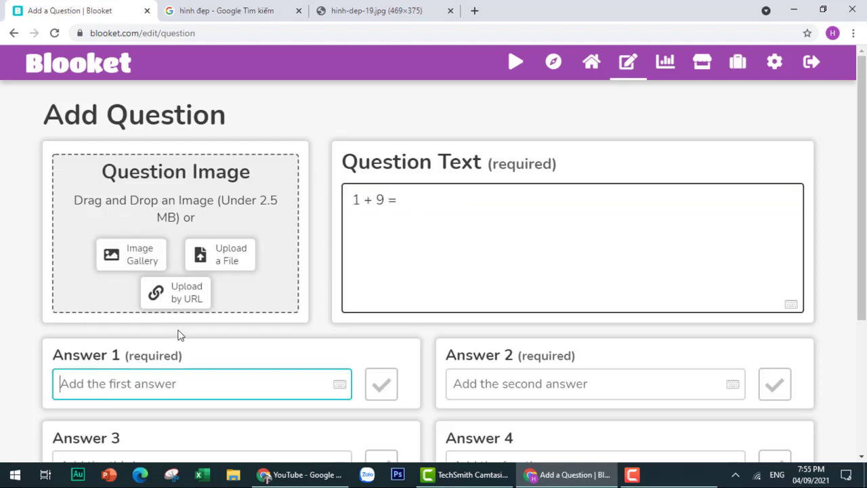
# - Enter 8, 9, 10 and 12 as answers 1 to 4 and mark 10 as the correct answer
pyautogui.scroll(-1, 178, 332)
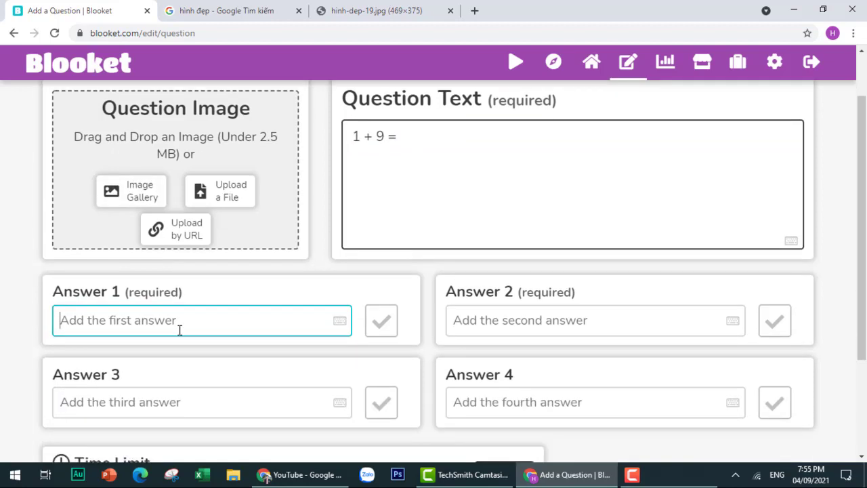
pyautogui.write('8')
pyautogui.click(493, 315)
pyautogui.write('9')
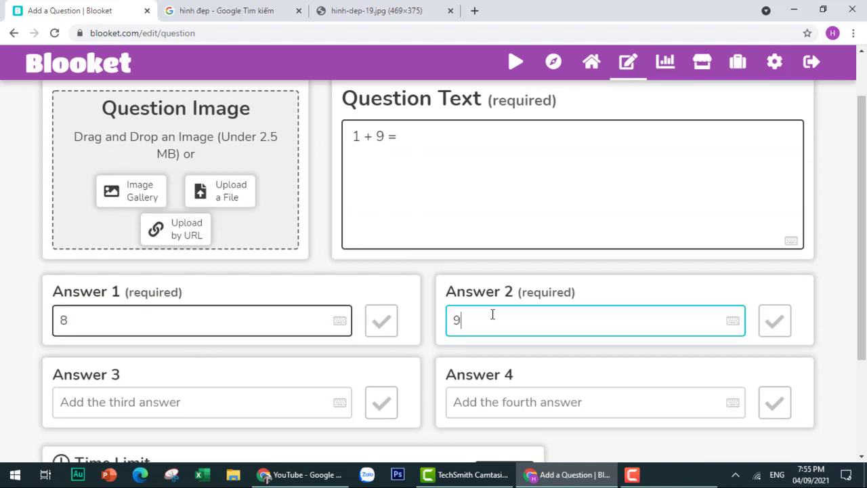
pyautogui.click(270, 398)
pyautogui.write('10')
pyautogui.click(595, 404)
pyautogui.write('12')
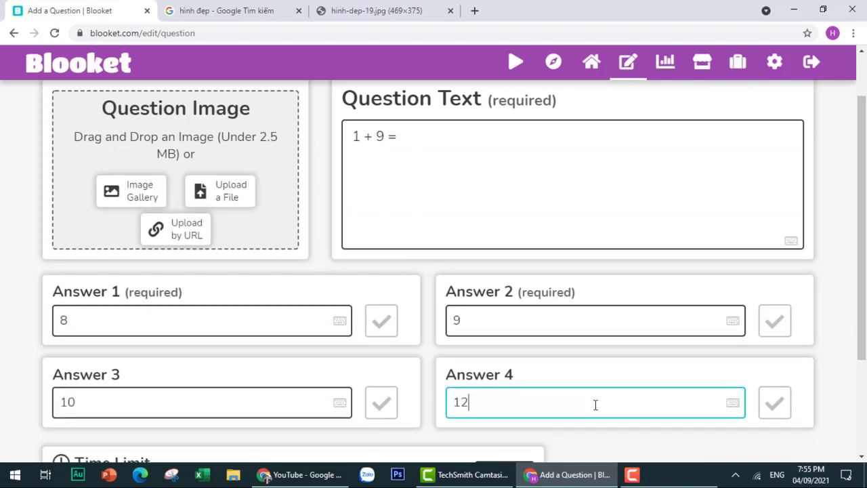
pyautogui.click(382, 403)
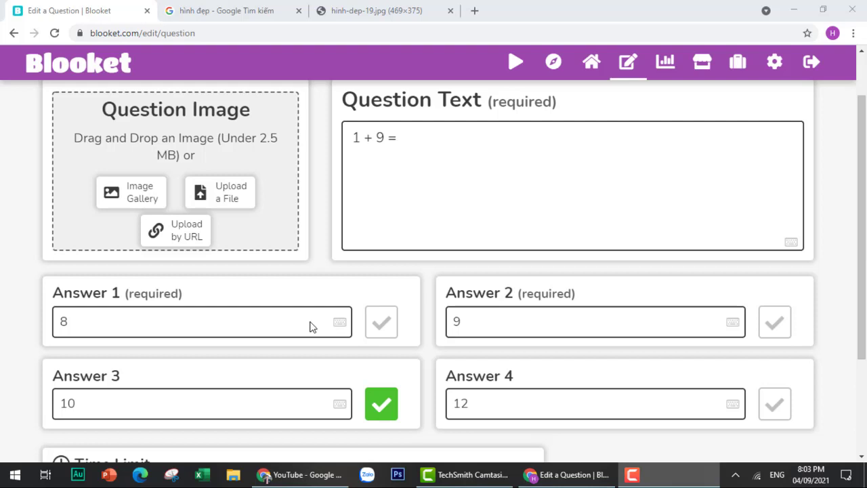
# - Examine the symbols available for Answer 3 and the additional symbols on the Symbol Salad page, closing that page at the end
pyautogui.click(339, 405)
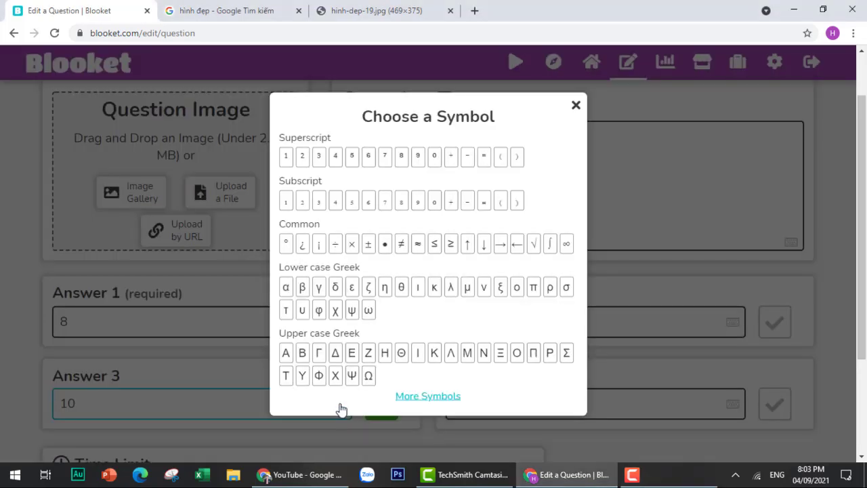
pyautogui.click(426, 399)
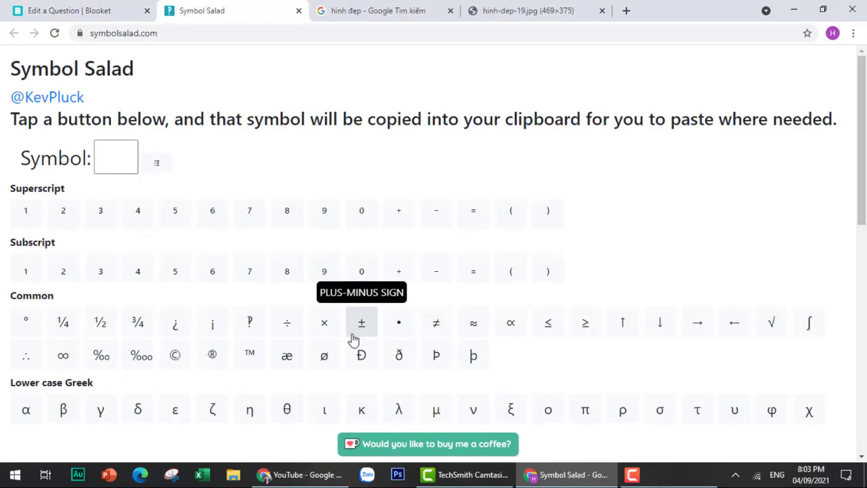
pyautogui.scroll(-3, 352, 339)
pyautogui.scroll(-3, 353, 340)
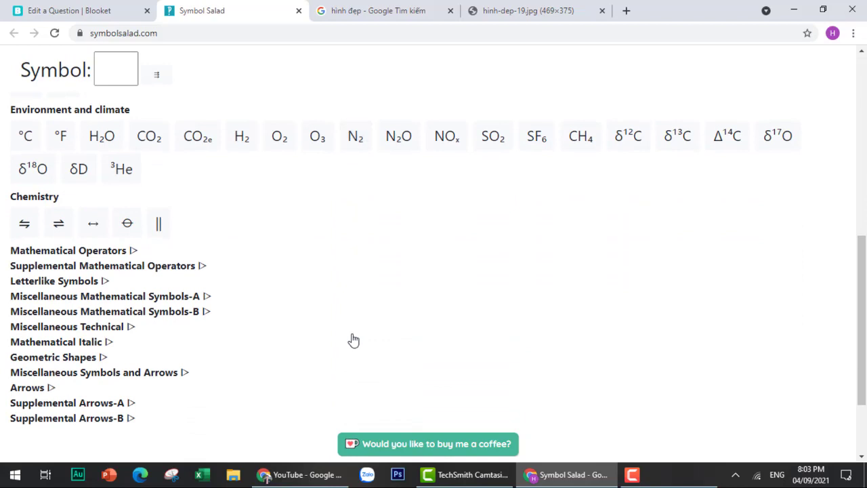
pyautogui.scroll(-2, 353, 340)
pyautogui.scroll(4, 353, 340)
pyautogui.scroll(3, 353, 340)
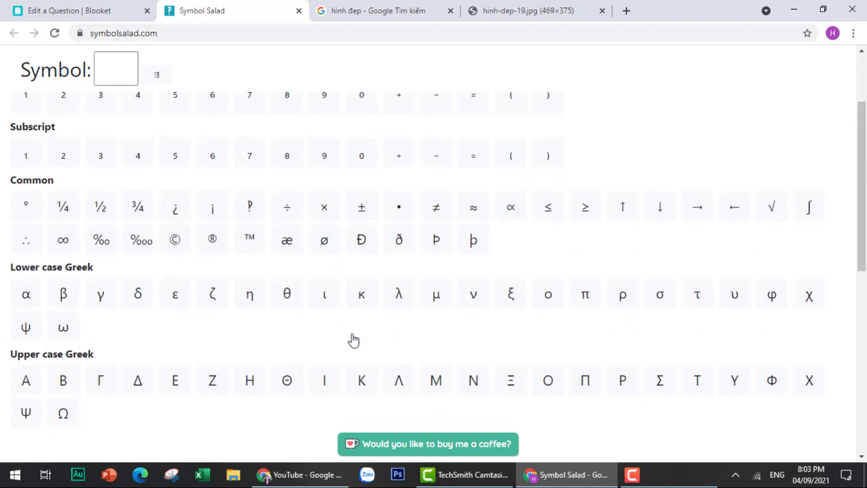
pyautogui.scroll(2, 353, 340)
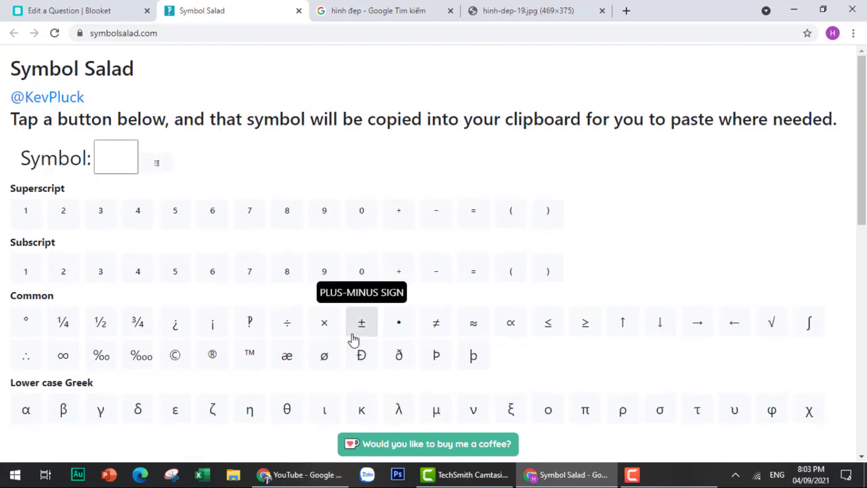
pyautogui.scroll(-2, 322, 318)
pyautogui.hotkey('ctrl', 'w')
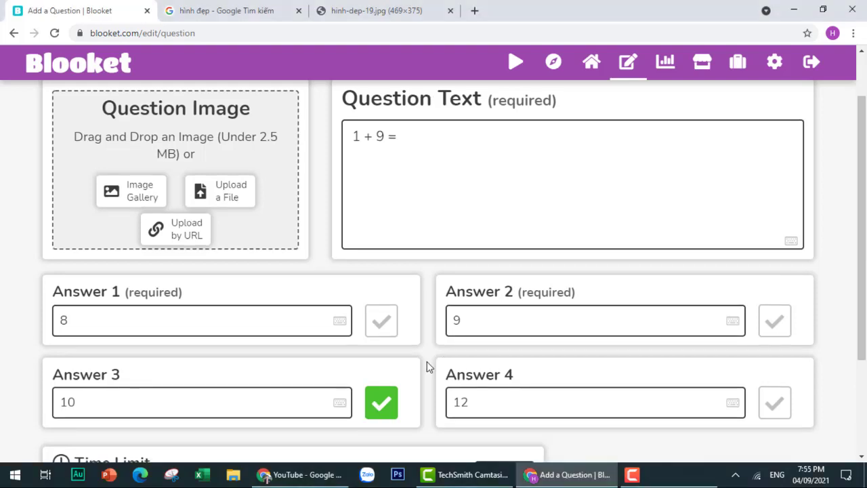
# - Set the question's time limit to 14 seconds, leave Random Answer Order enabled, and save the question
pyautogui.scroll(-2, 427, 361)
pyautogui.scroll(-1, 427, 362)
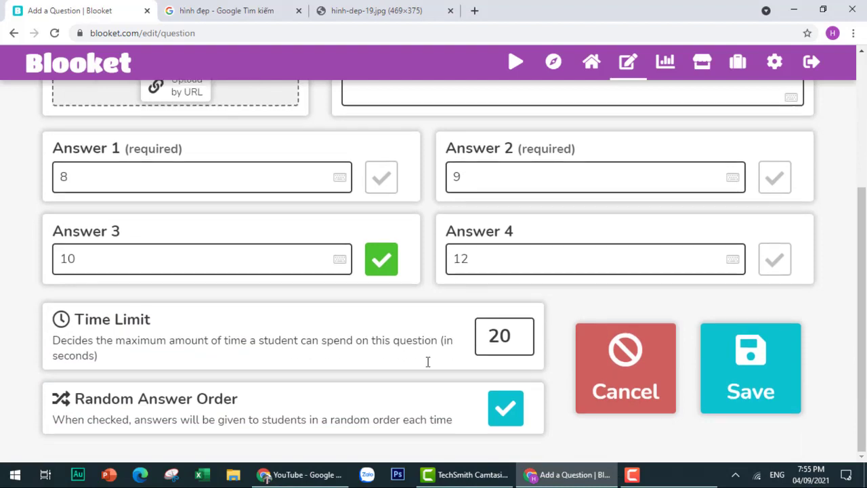
pyautogui.doubleClick(499, 336)
pyautogui.write('15')
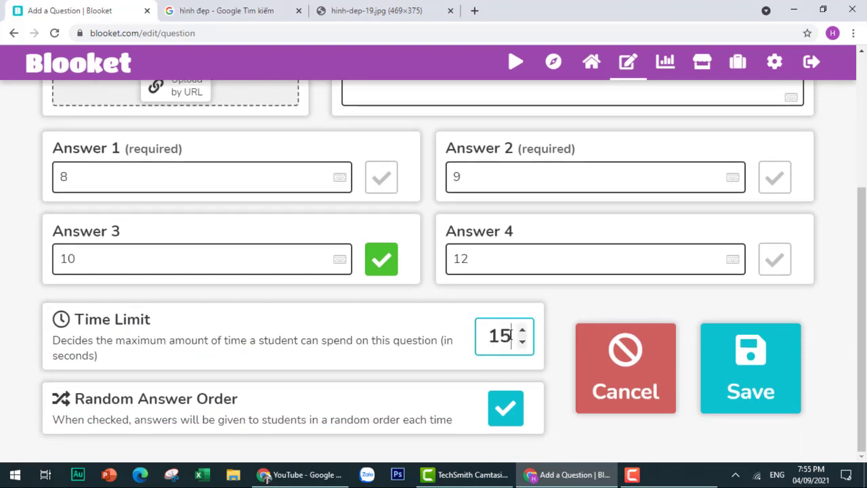
pyautogui.moveTo(512, 335); pyautogui.dragTo(469, 339)
pyautogui.click(525, 342)
pyautogui.click(505, 407)
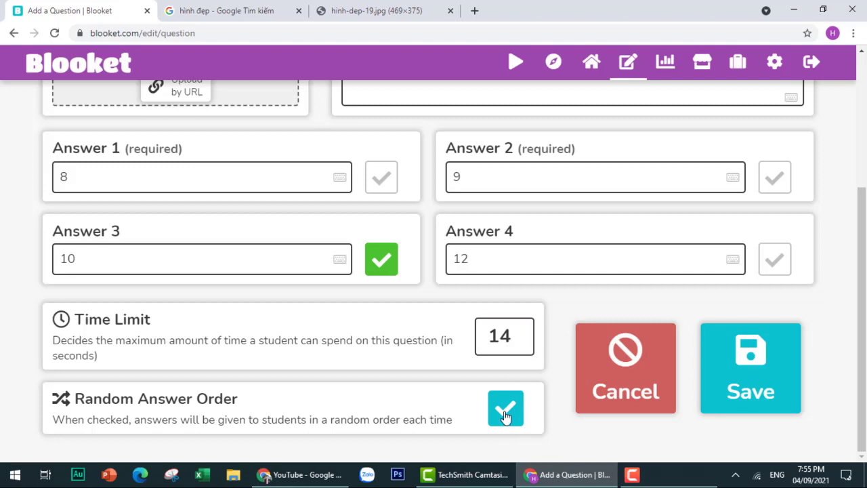
pyautogui.click(501, 409)
pyautogui.click(750, 368)
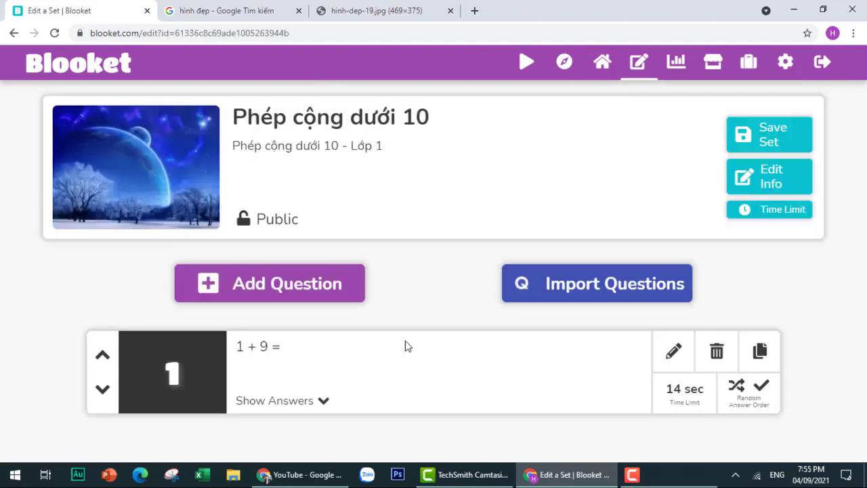
# - Add a second question "3 + 7 =" with 10, 8, 9 and 11 as answers 1 to 4
pyautogui.click(321, 298)
pyautogui.write('3+ 7 =')
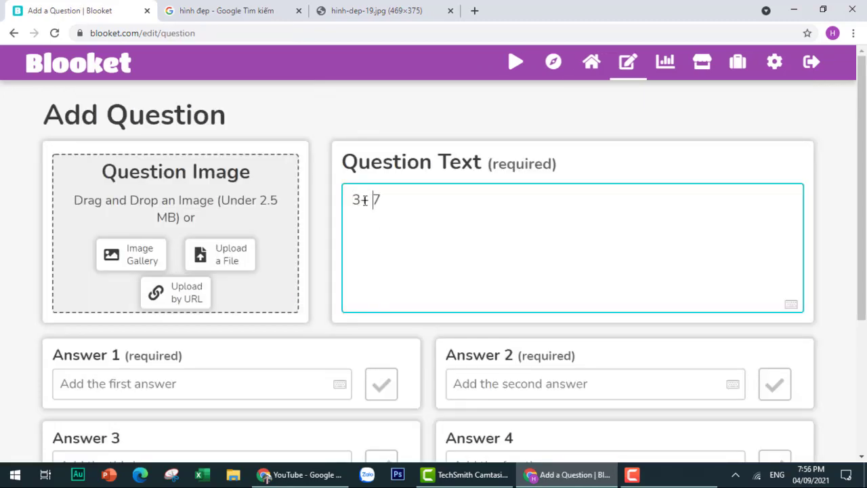
pyautogui.scroll(-3, 412, 195)
pyautogui.click(187, 193)
pyautogui.write('10')
pyautogui.click(552, 199)
pyautogui.write('8')
pyautogui.press('Tab')
pyautogui.write('9')
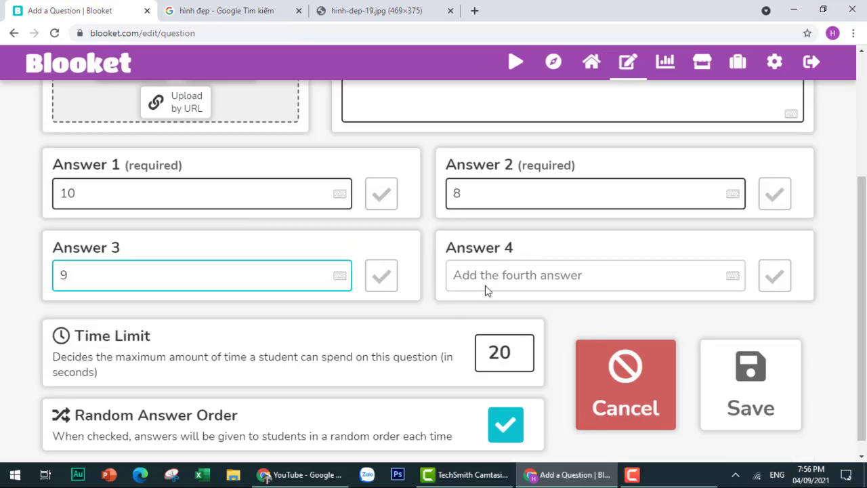
pyautogui.press('Tab')
pyautogui.write('11')
# - Set the time limit of the "3 + 7 =" question to 10 seconds
pyautogui.press('Tab')
pyautogui.write('10')
pyautogui.press('Return')
pyautogui.scroll(2, 207, 336)
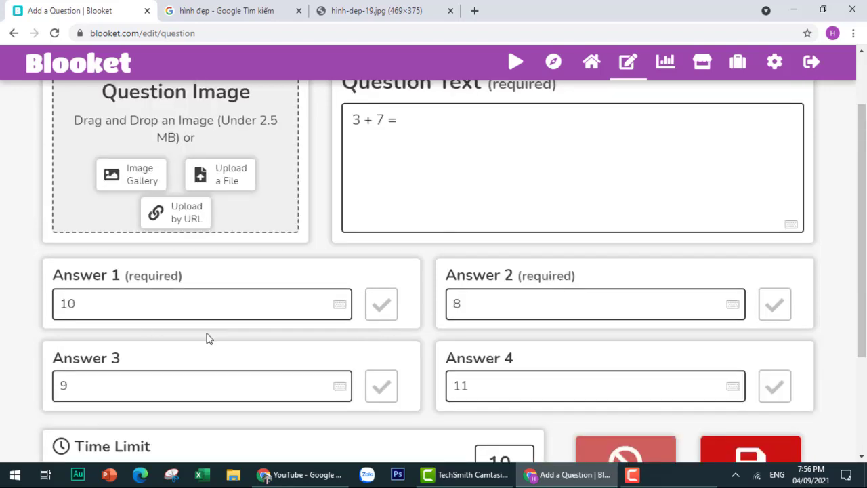
# - Mark Answer 1 (10) as the correct answer to "3 + 7 =" and save the question
pyautogui.scroll(-2, 207, 337)
pyautogui.click(381, 177)
pyautogui.click(779, 376)
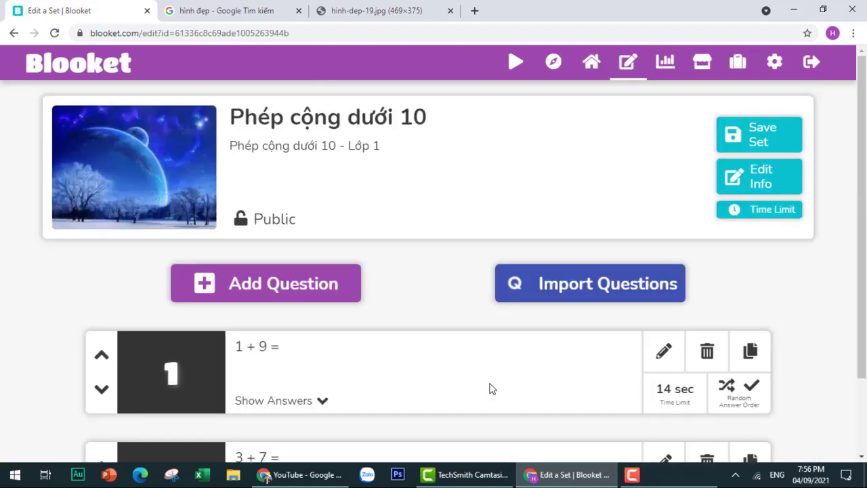
# - Review the set's question list, showing and hiding the answers of the "1 + 9 =" question
pyautogui.scroll(-2, 492, 389)
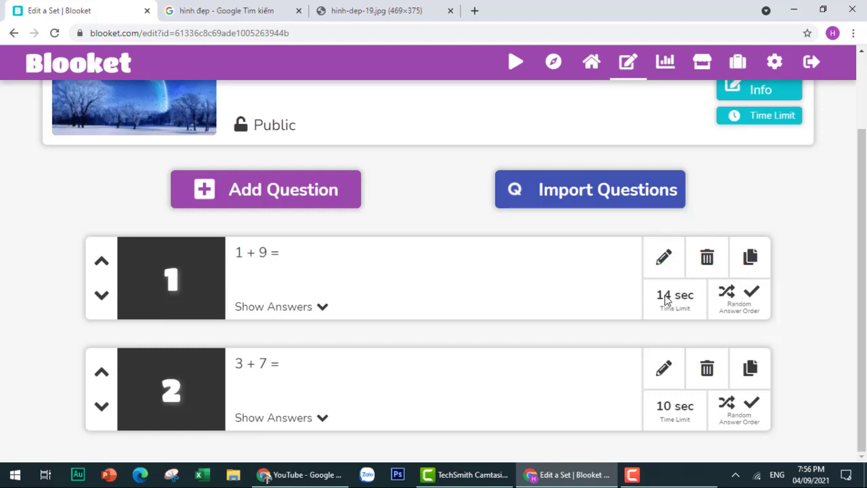
pyautogui.click(306, 308)
pyautogui.click(304, 311)
pyautogui.scroll(2, 758, 207)
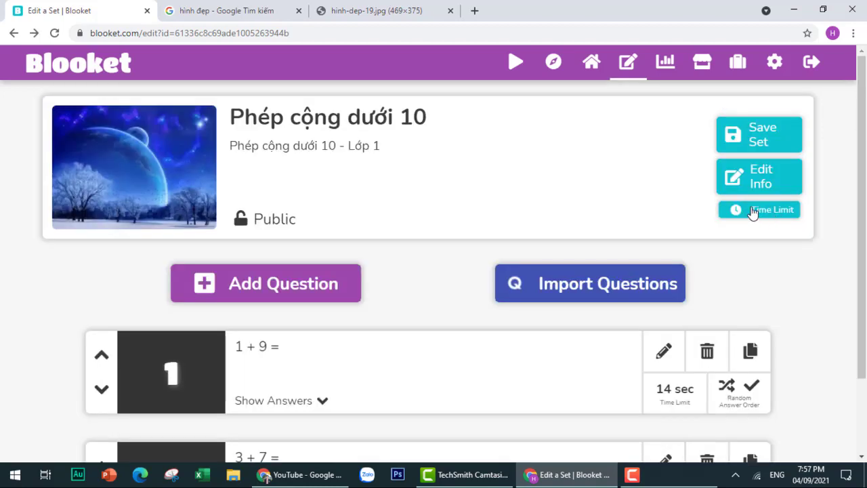
# - Set the time limit for all questions to 15 seconds and save the question set
pyautogui.click(751, 212)
pyautogui.moveTo(420, 256); pyautogui.dragTo(493, 269)
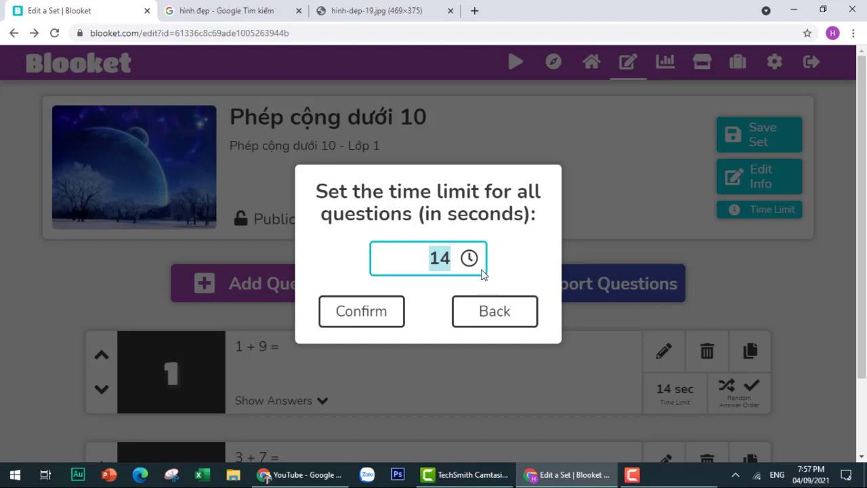
pyautogui.write('15')
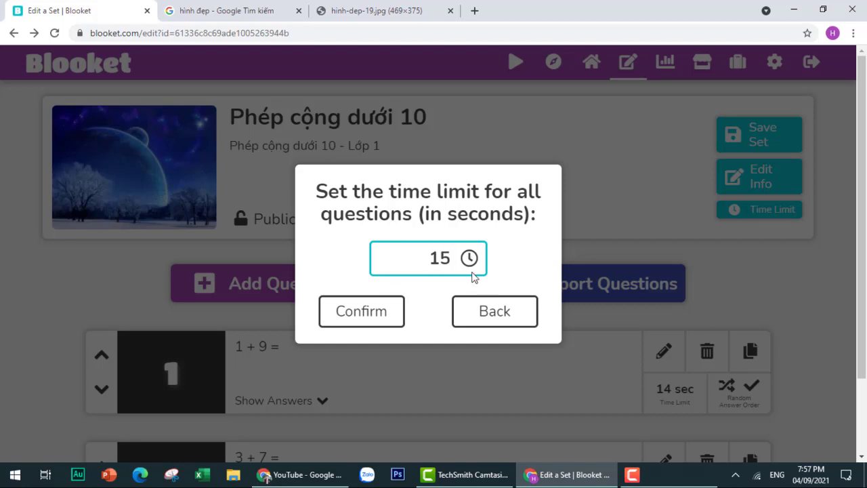
pyautogui.click(358, 320)
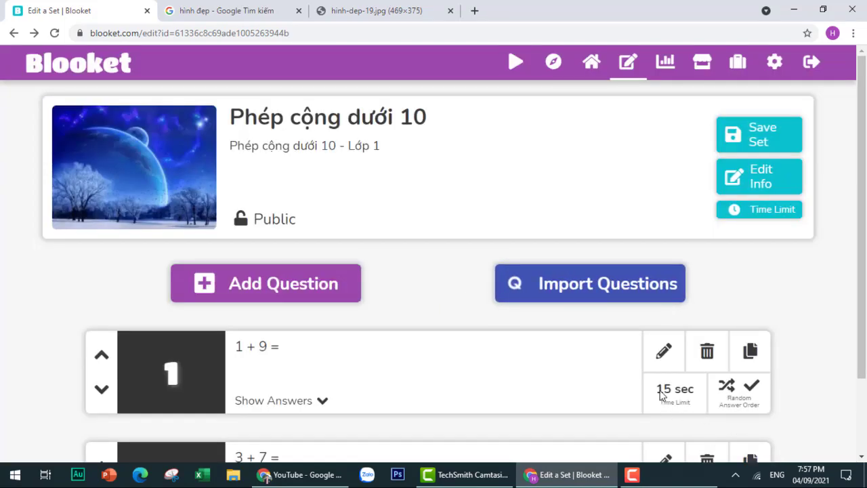
pyautogui.scroll(-1, 693, 394)
pyautogui.scroll(-1, 694, 395)
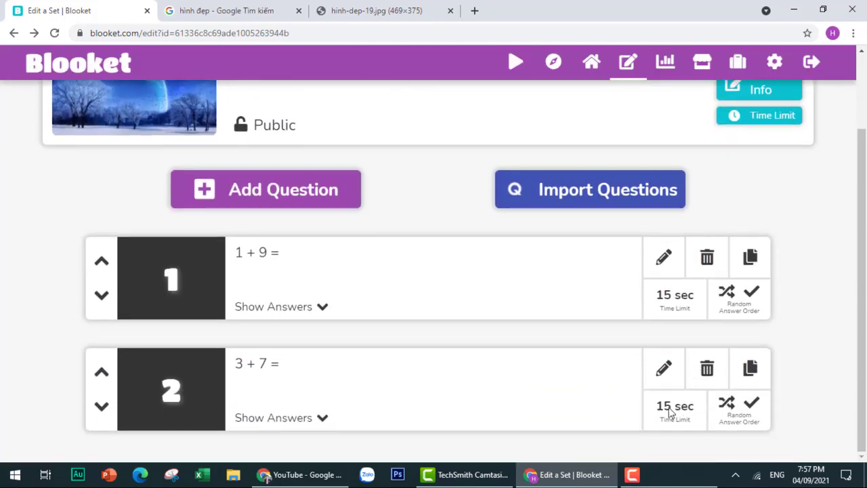
pyautogui.scroll(1, 554, 308)
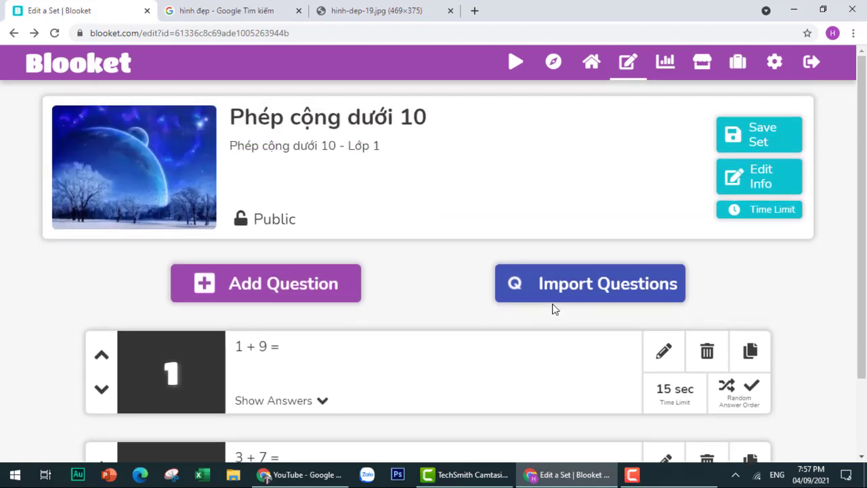
pyautogui.click(762, 136)
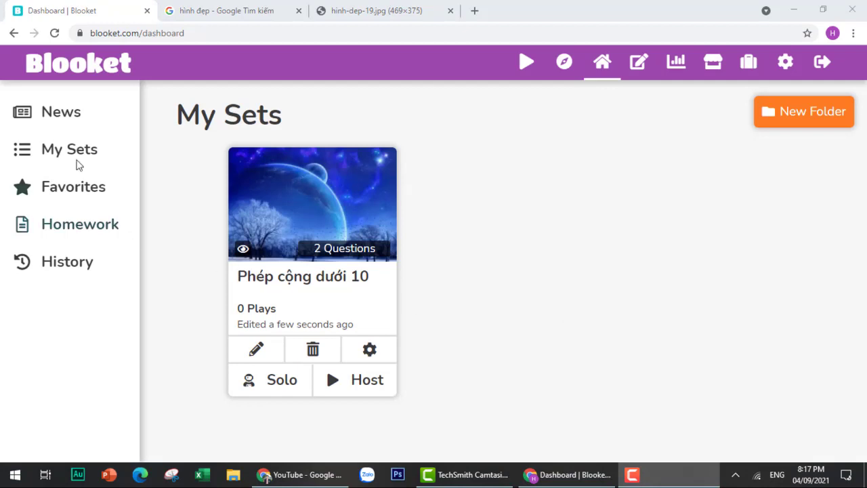
# - Browse the Blooket News posts and return to the My Sets overview
pyautogui.click(58, 119)
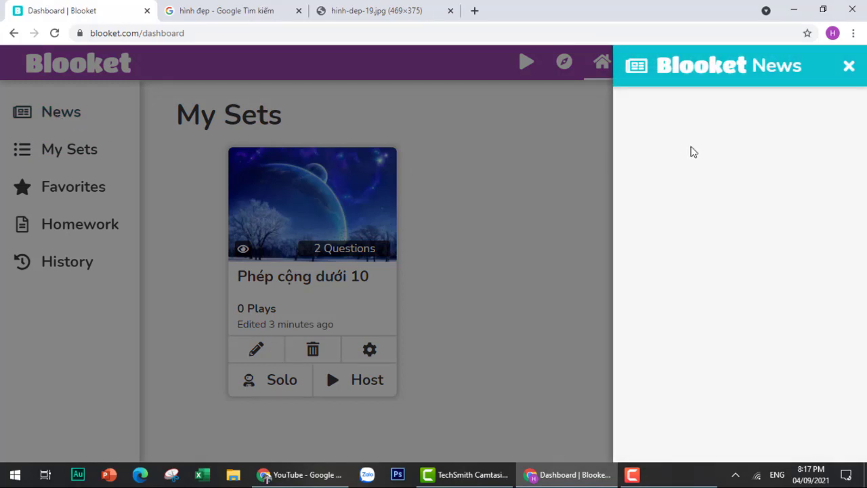
pyautogui.scroll(-3, 711, 243)
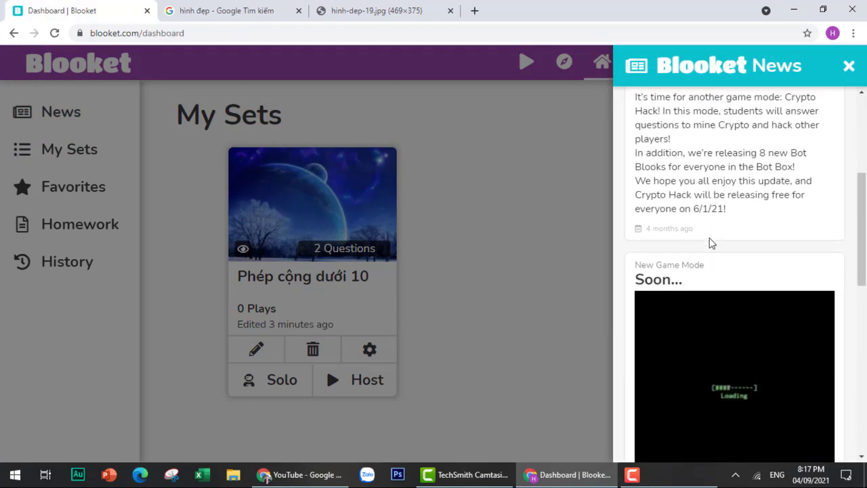
pyautogui.scroll(-5, 711, 243)
pyautogui.click(71, 159)
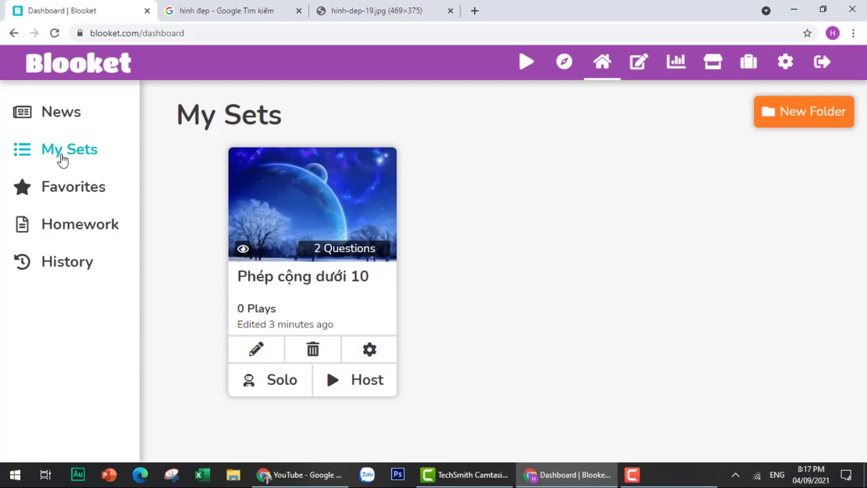
pyautogui.click(62, 159)
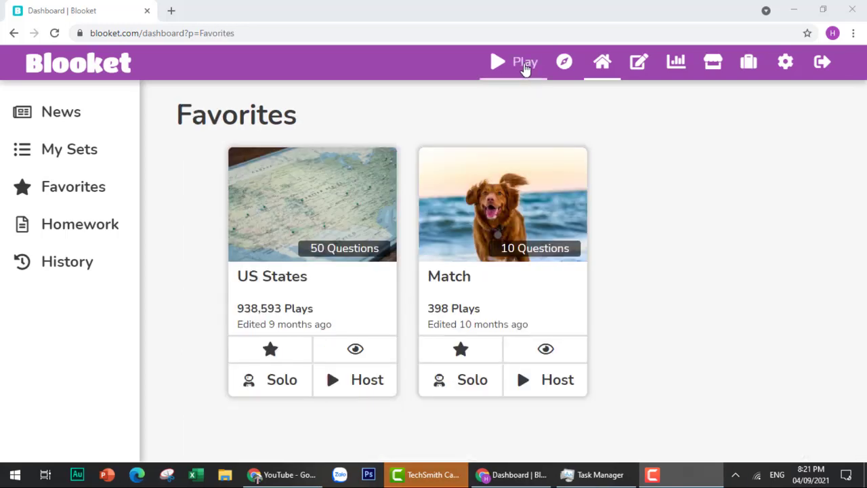
# - View the page for joining a game by Game ID and the account's statistics page
pyautogui.click(521, 64)
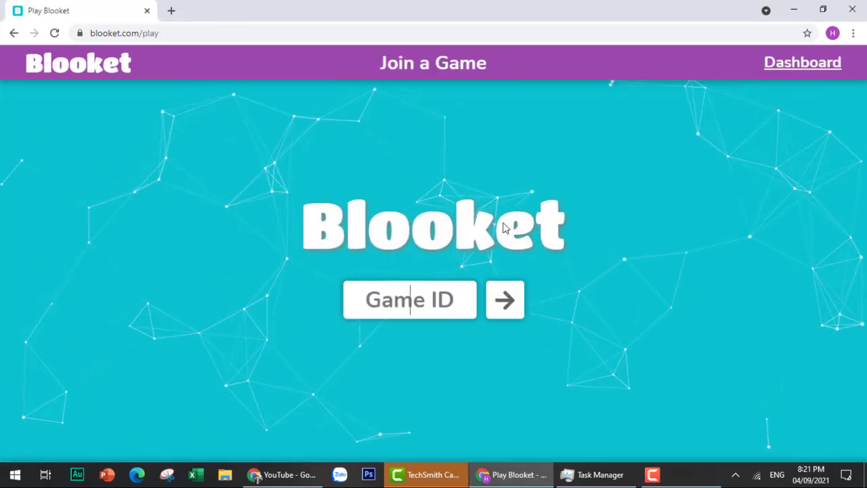
pyautogui.click(802, 62)
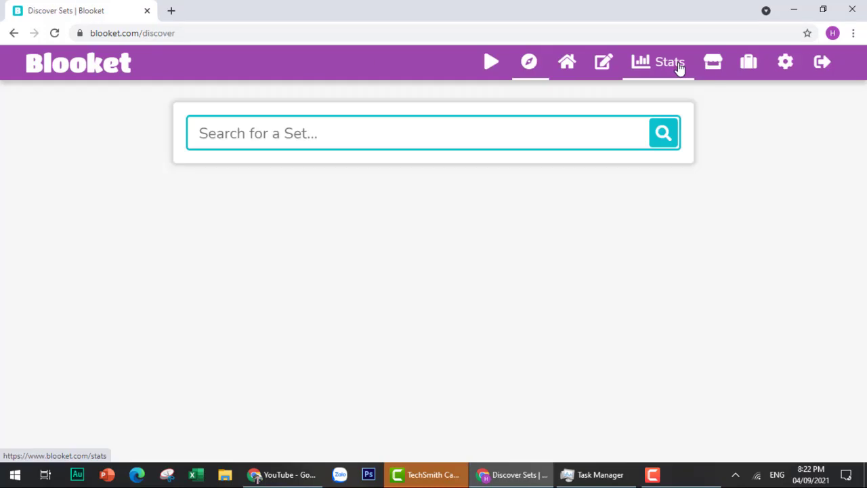
pyautogui.click(675, 65)
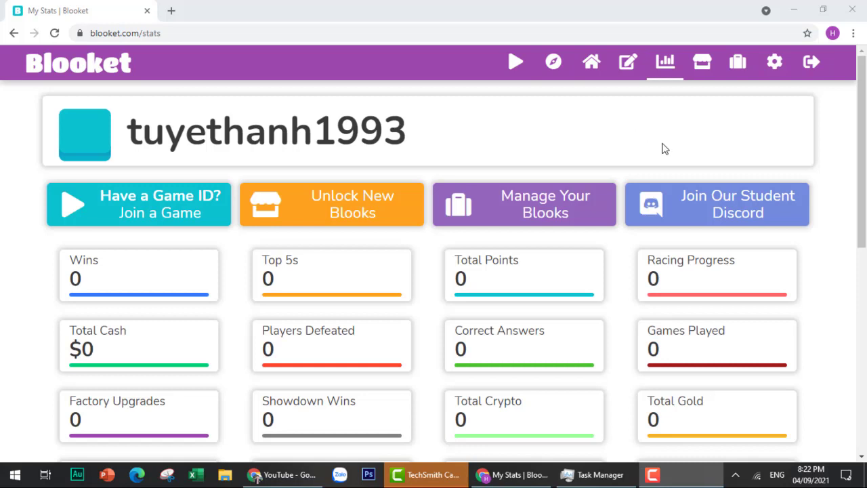
# - Purchase the Bot Box for 25 tokens in the Market and open it to reveal its Blook
pyautogui.click(701, 66)
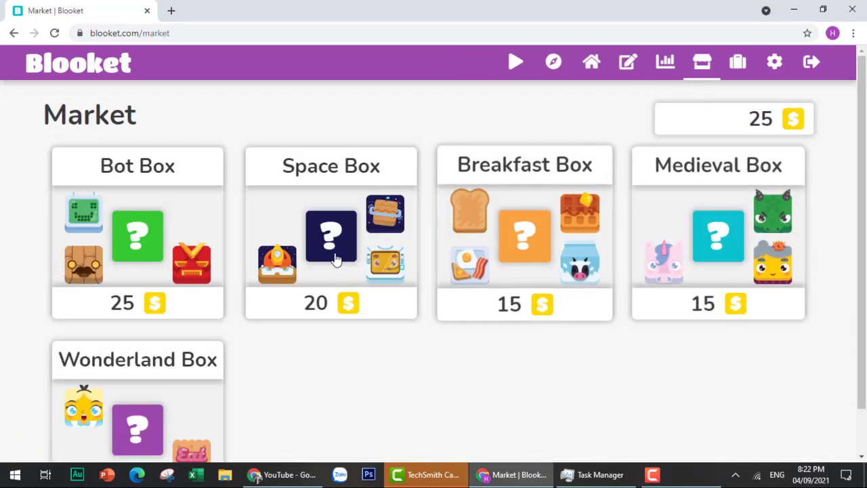
pyautogui.click(172, 212)
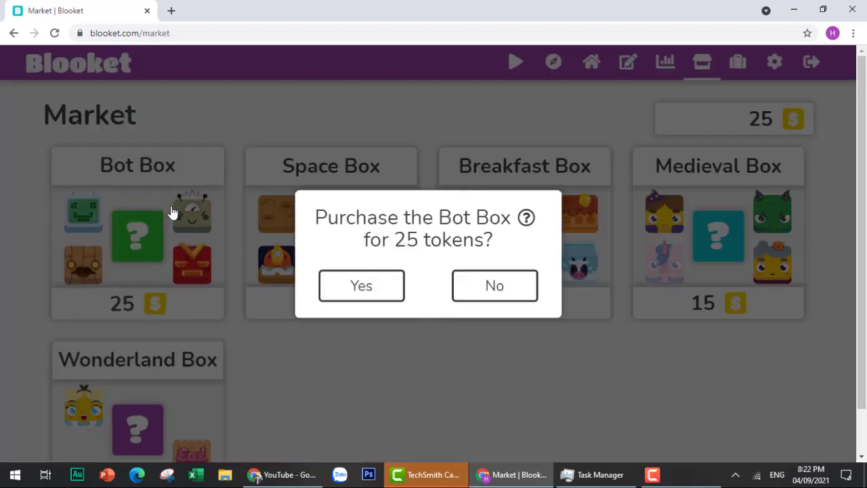
pyautogui.click(372, 285)
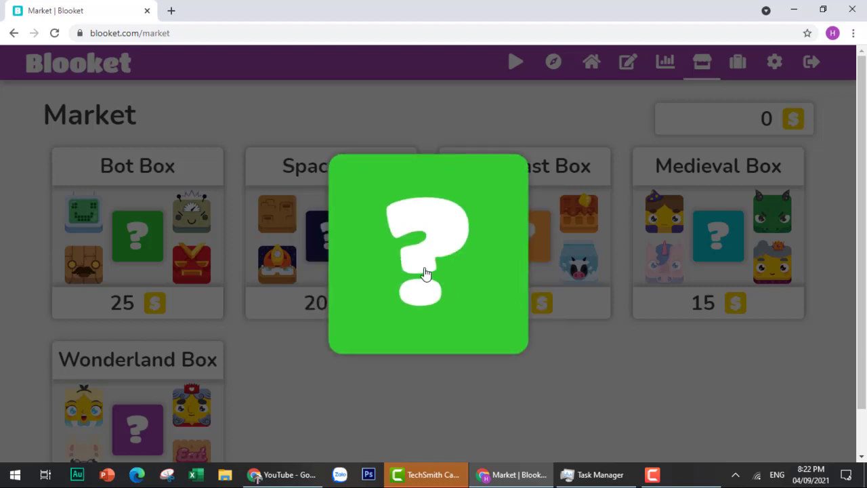
pyautogui.click(497, 274)
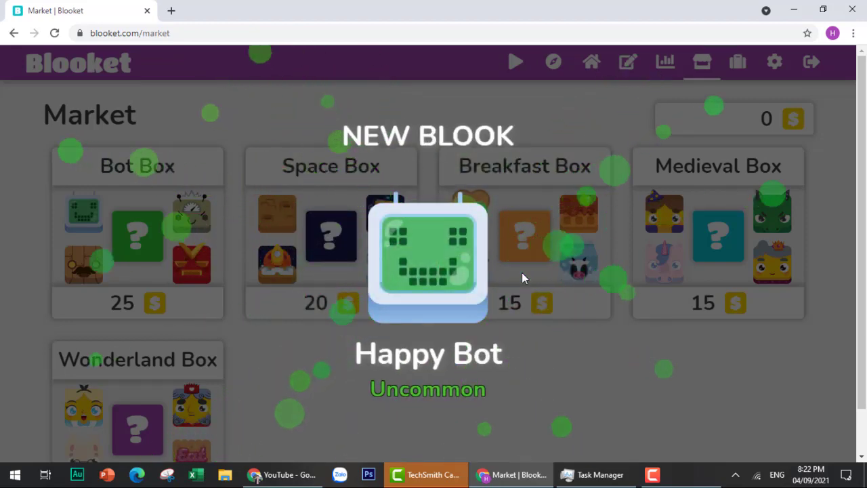
# - Examine the unlocked and locked characters in the My Blooks collection
pyautogui.click(738, 66)
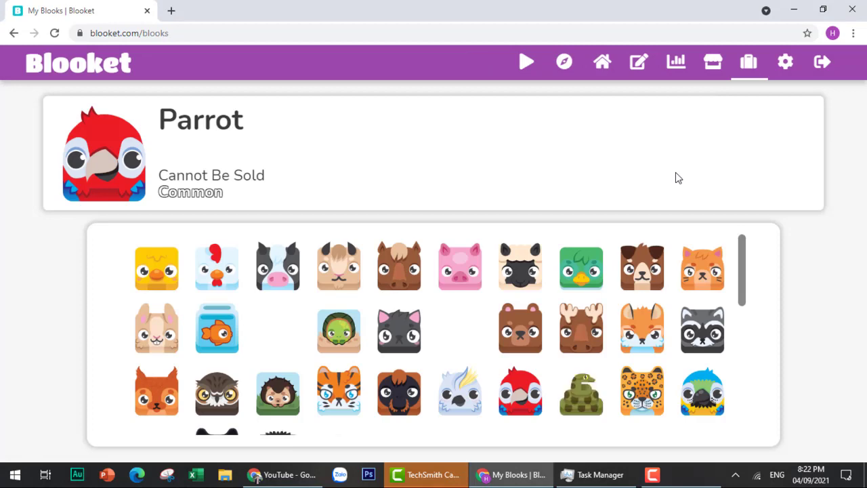
pyautogui.scroll(-3, 656, 289)
pyautogui.scroll(-2, 657, 290)
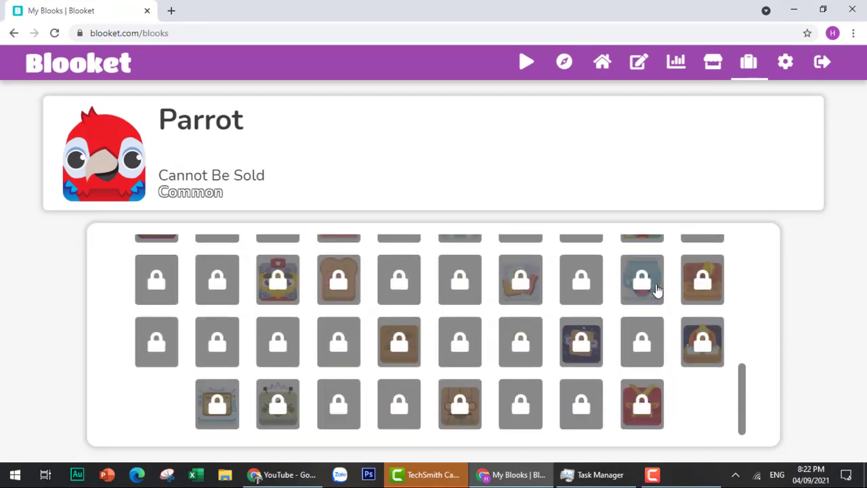
pyautogui.scroll(5, 657, 290)
pyautogui.scroll(1, 656, 289)
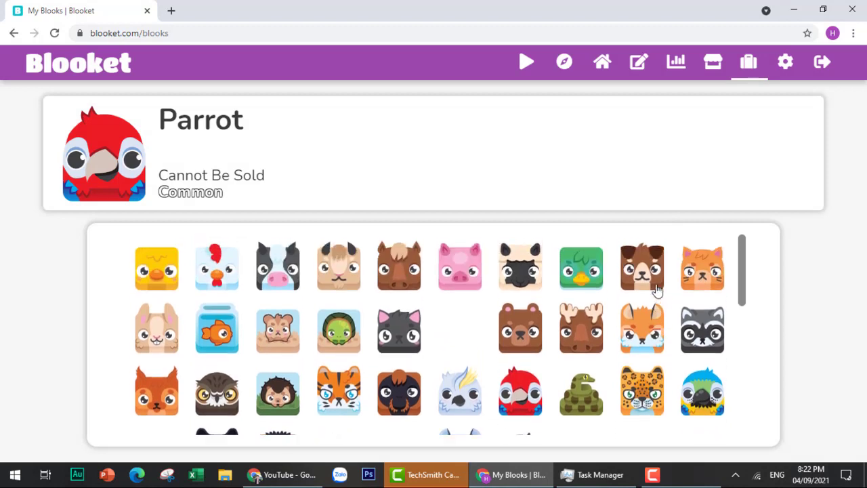